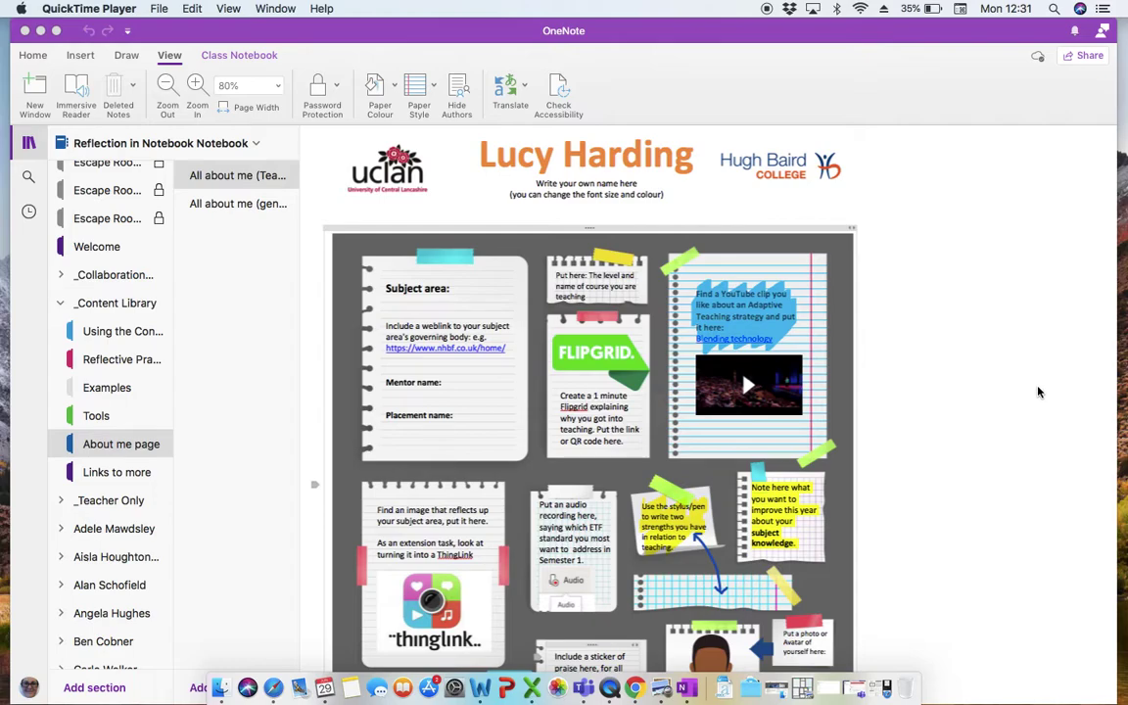
# Scroll up and down the page to review its content
pyautogui.scroll(3, 1038, 392)
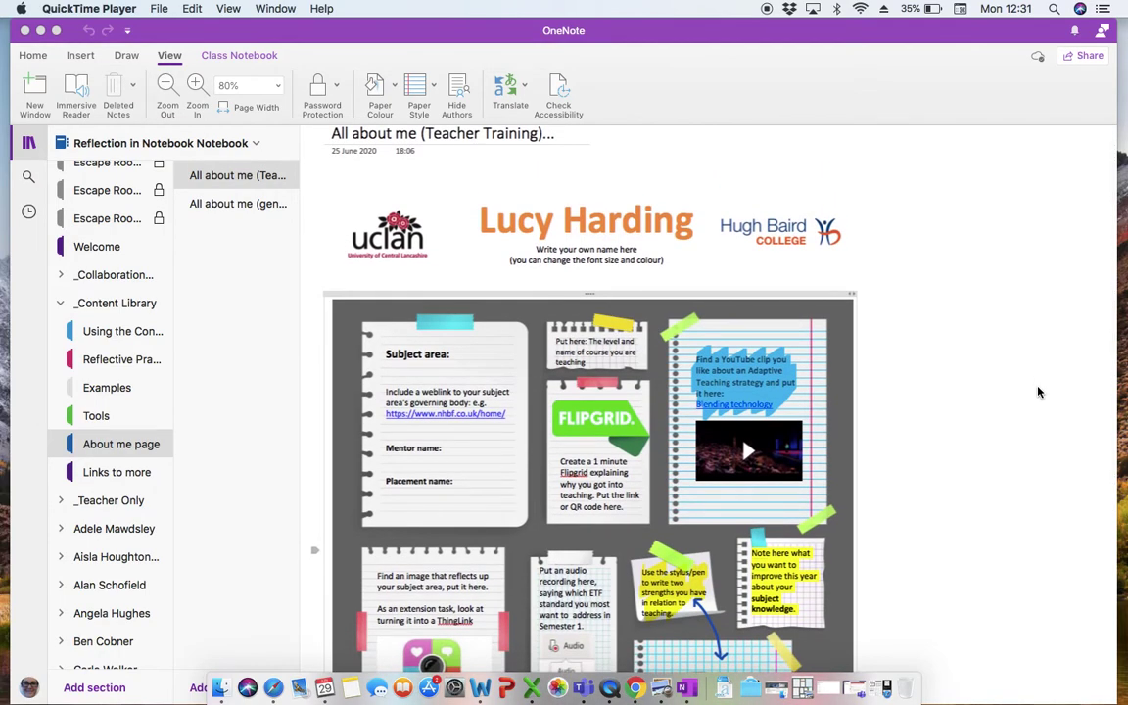
pyautogui.scroll(1, 1039, 392)
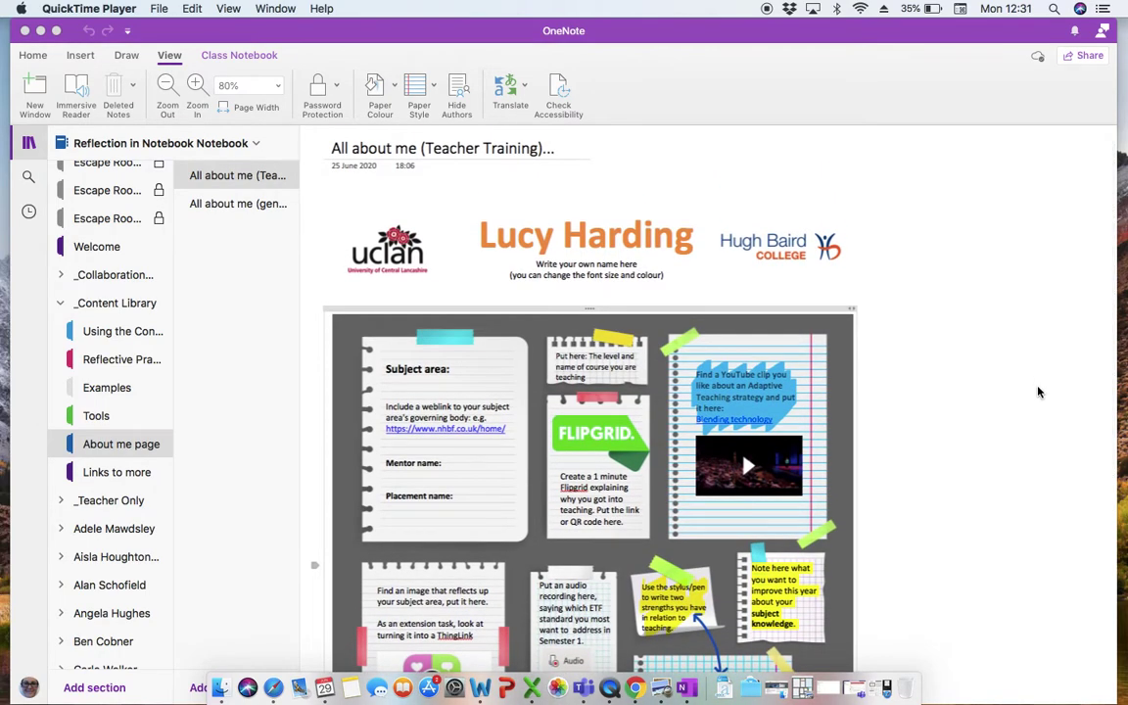
pyautogui.scroll(-3, 1038, 392)
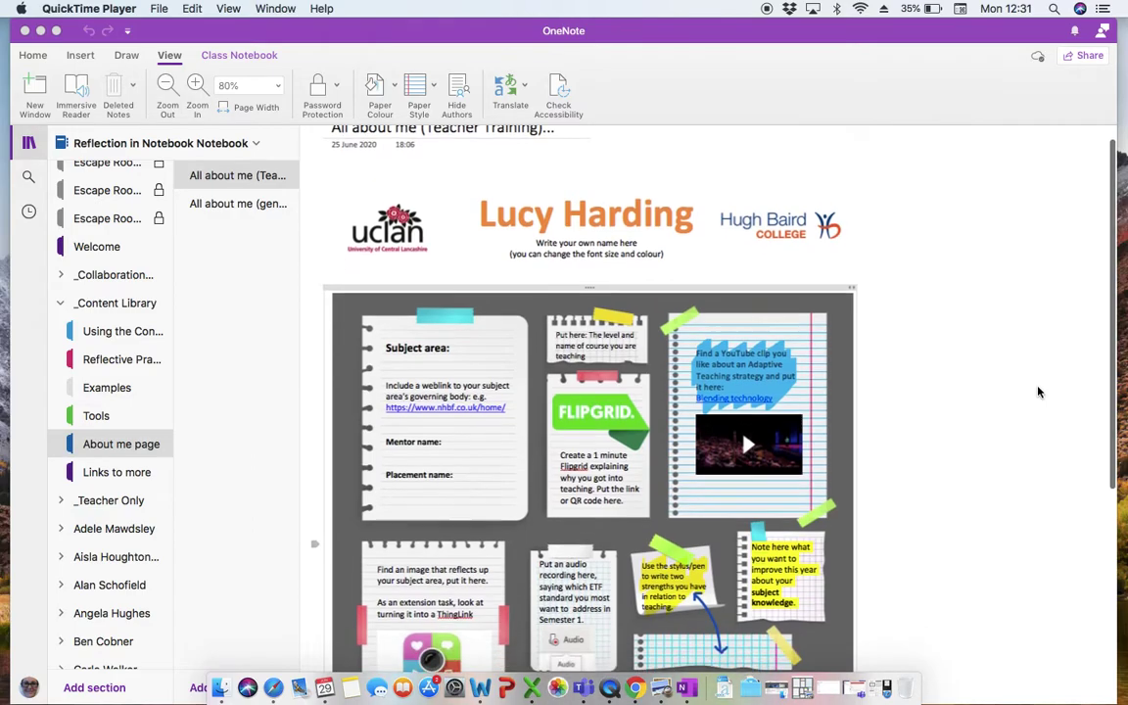
pyautogui.scroll(-1, 1038, 391)
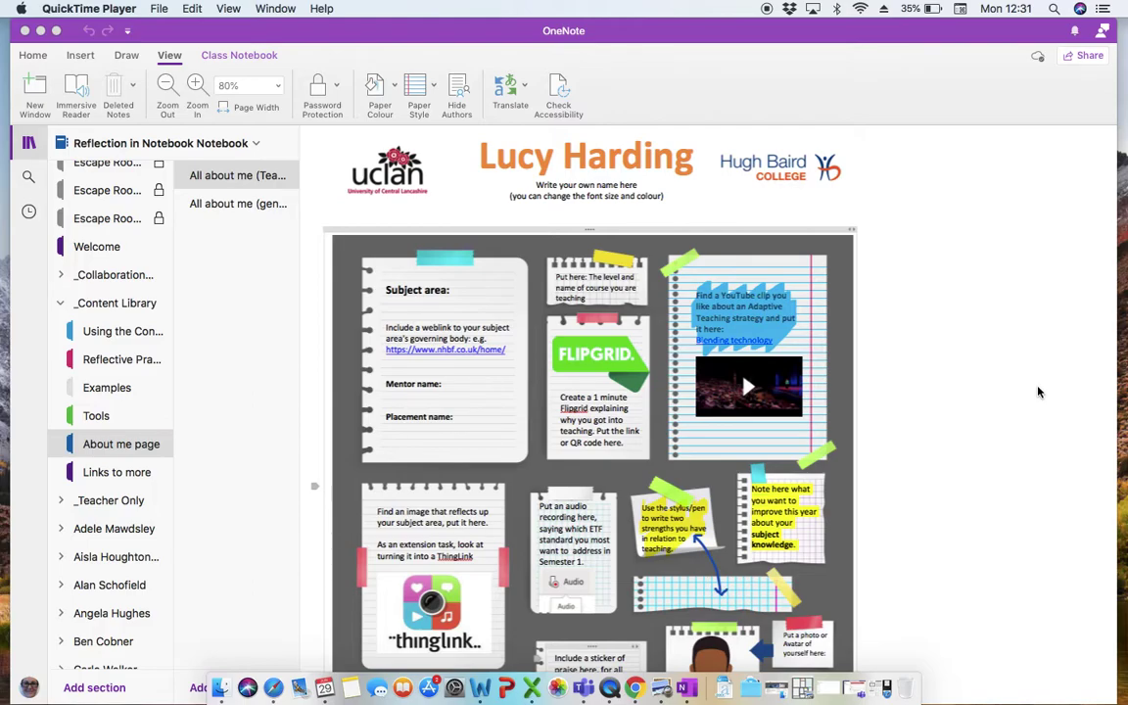
pyautogui.scroll(-3, 1039, 391)
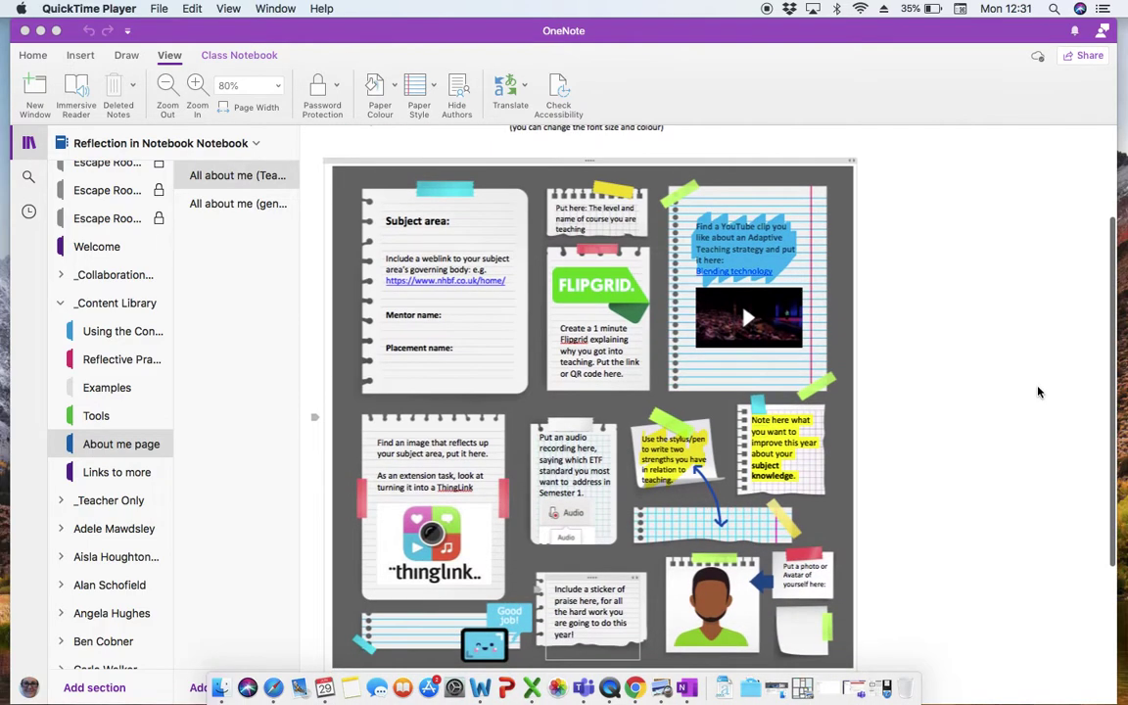
pyautogui.scroll(3, 1038, 392)
pyautogui.scroll(1, 1039, 391)
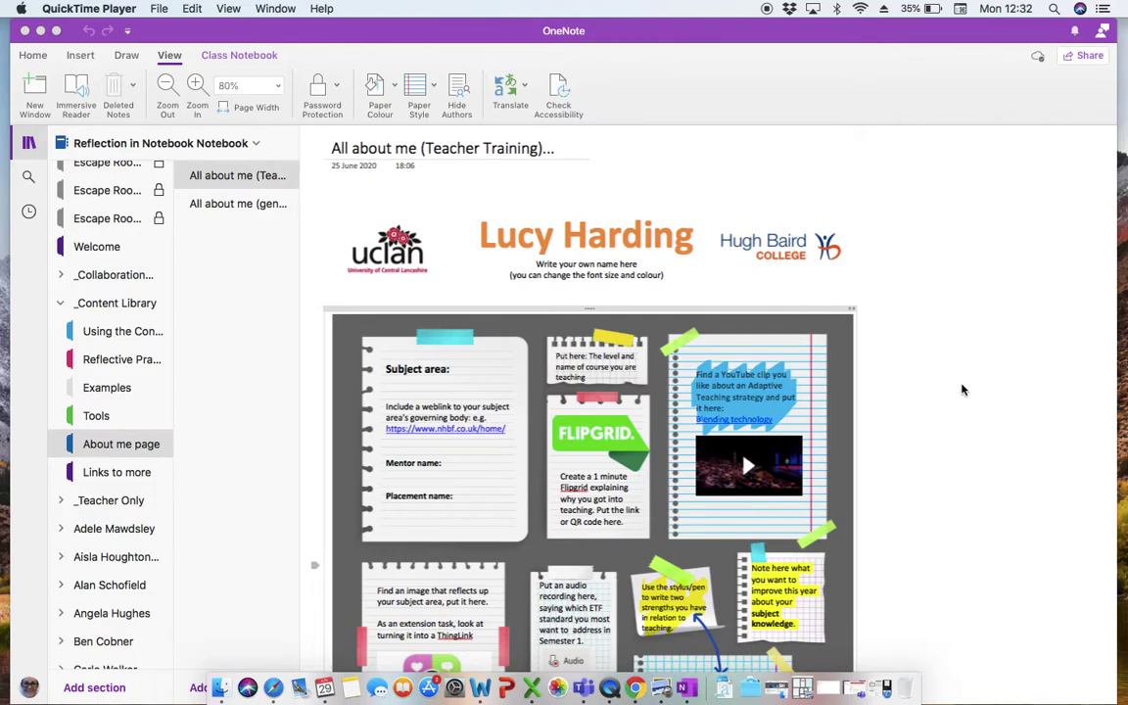
pyautogui.scroll(-3, 975, 394)
pyautogui.scroll(2, 975, 395)
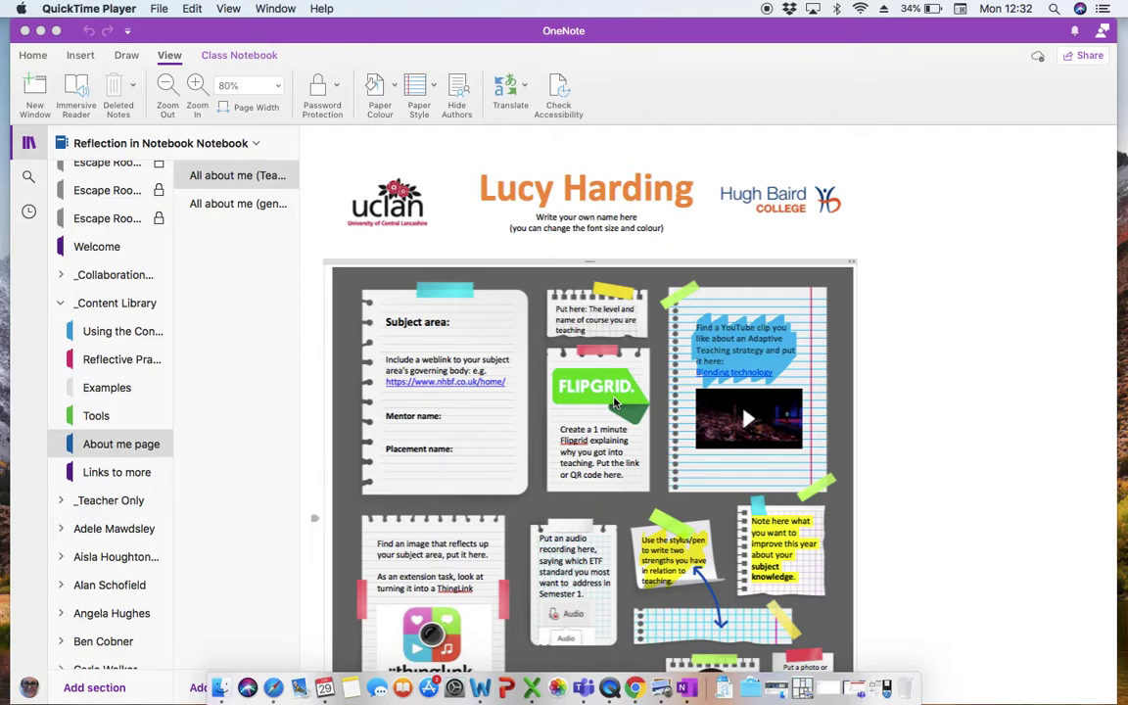
pyautogui.scroll(-3, 614, 401)
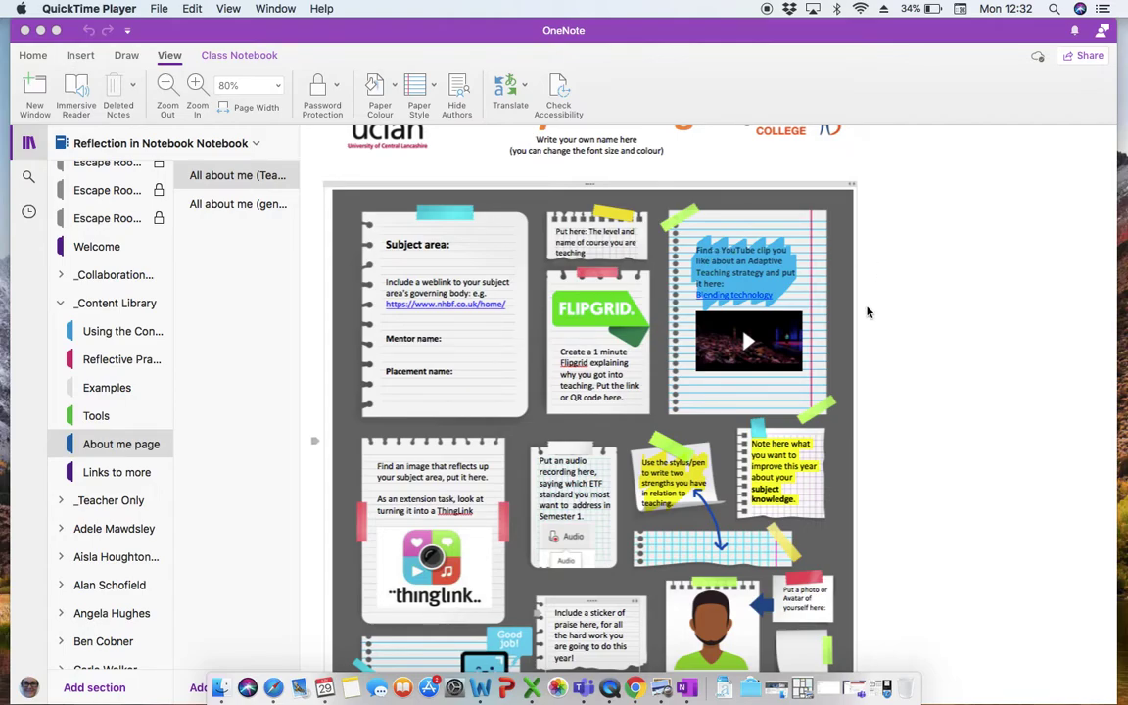
# Bring up the notebook-paper image search results and scroll through them
pyautogui.click(274, 688)
pyautogui.scroll(-3, 632, 321)
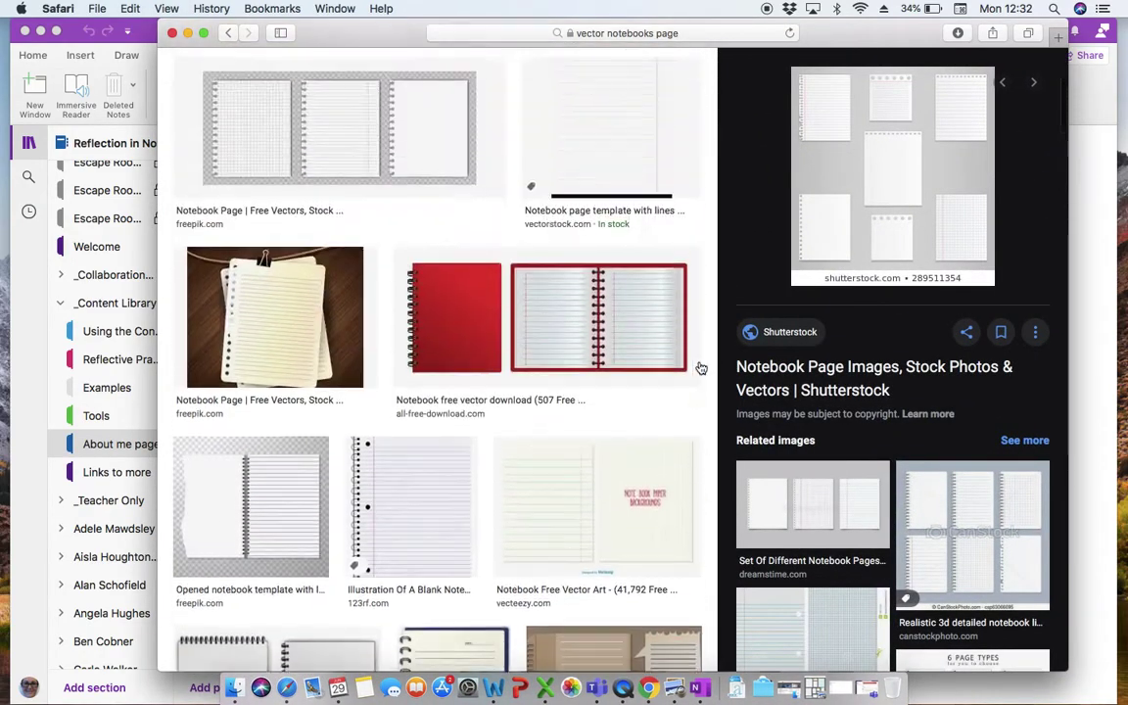
pyautogui.scroll(5, 701, 368)
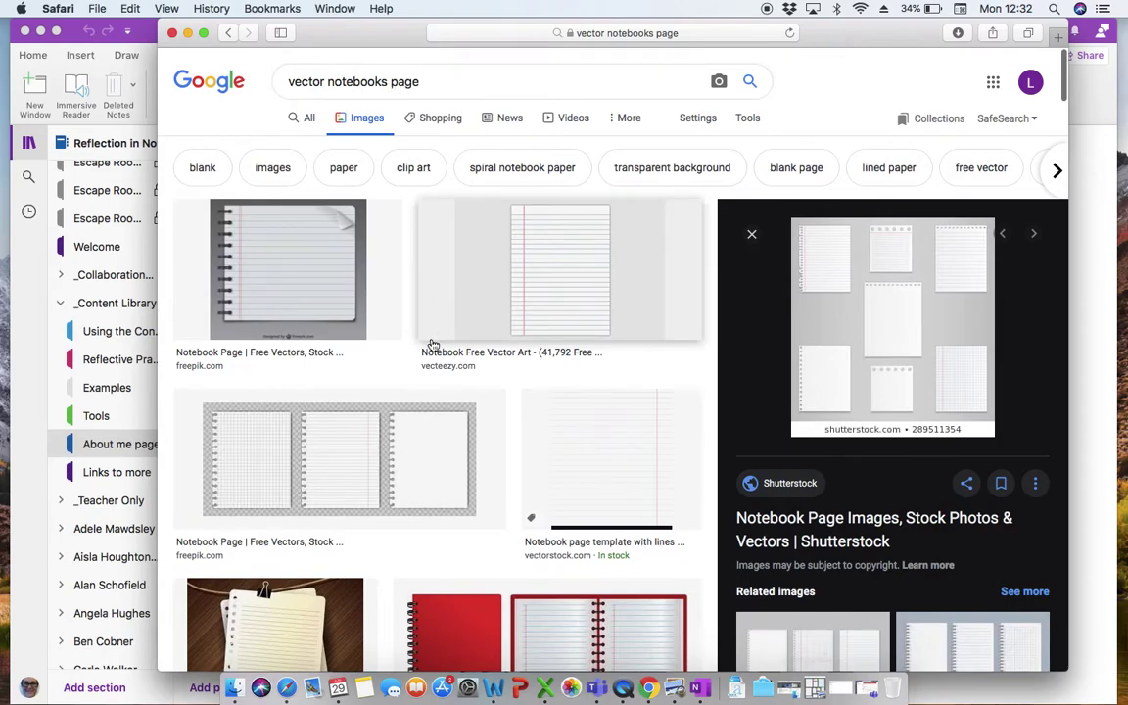
pyautogui.scroll(-10, 607, 509)
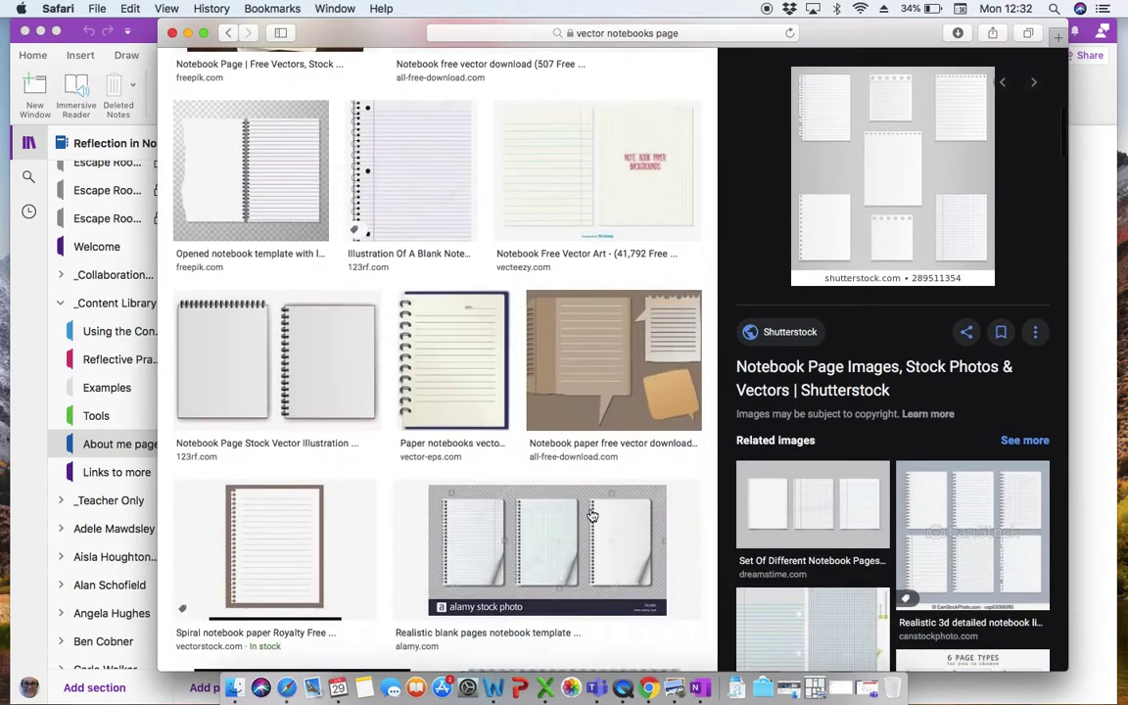
pyautogui.scroll(-10, 591, 515)
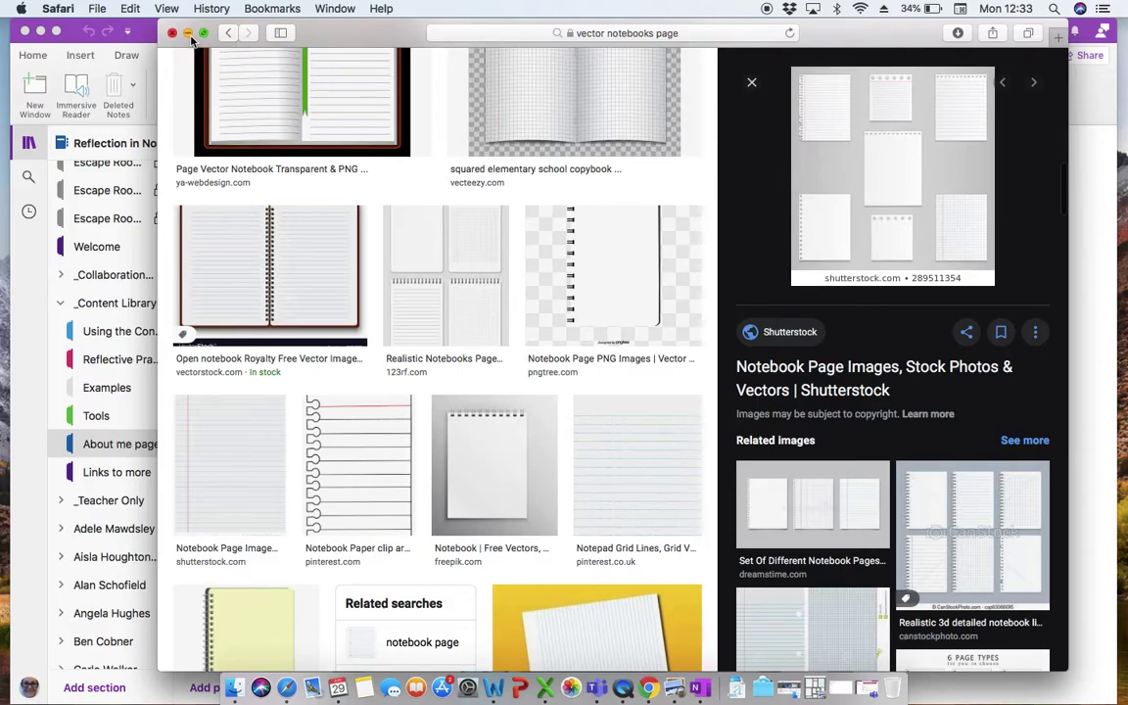
# Return from the browser to the About me page in OneNote and scroll through it
pyautogui.click(189, 34)
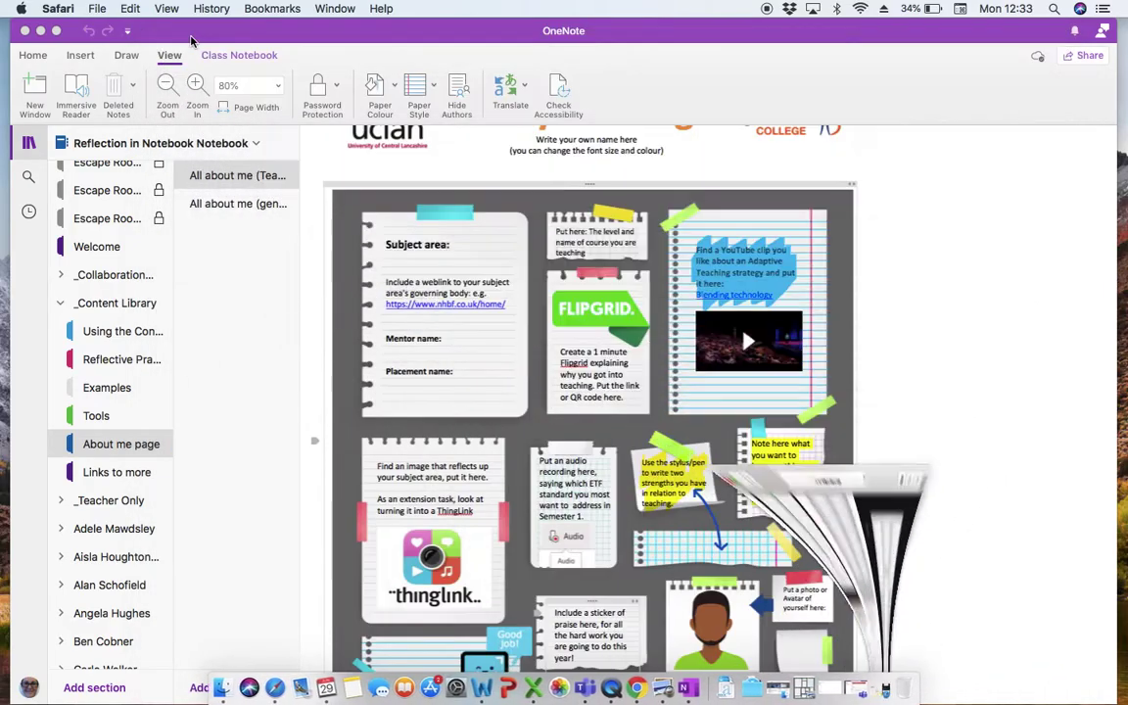
pyautogui.click(930, 268)
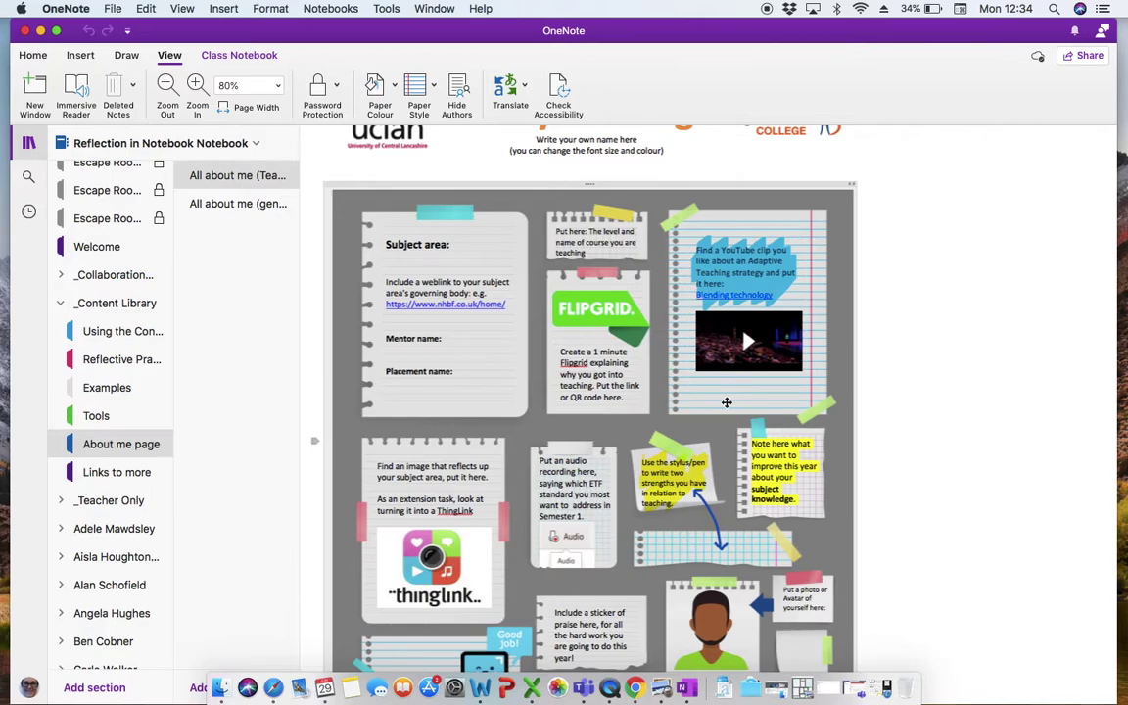
pyautogui.scroll(-5, 726, 401)
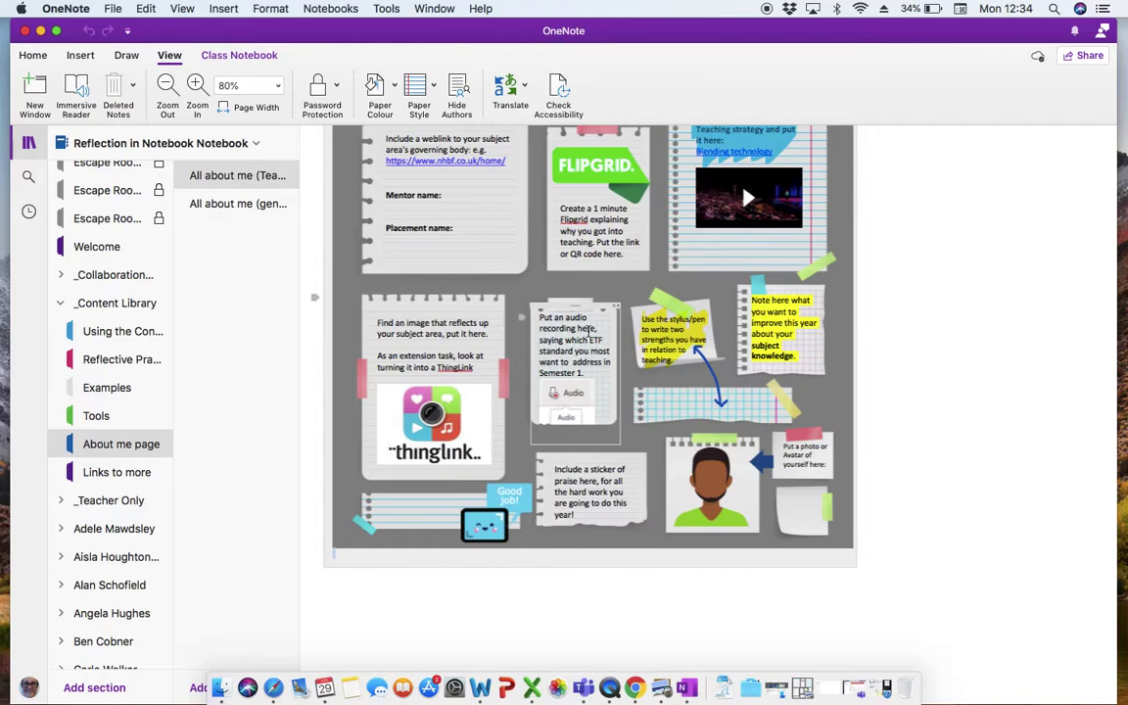
pyautogui.scroll(2, 588, 329)
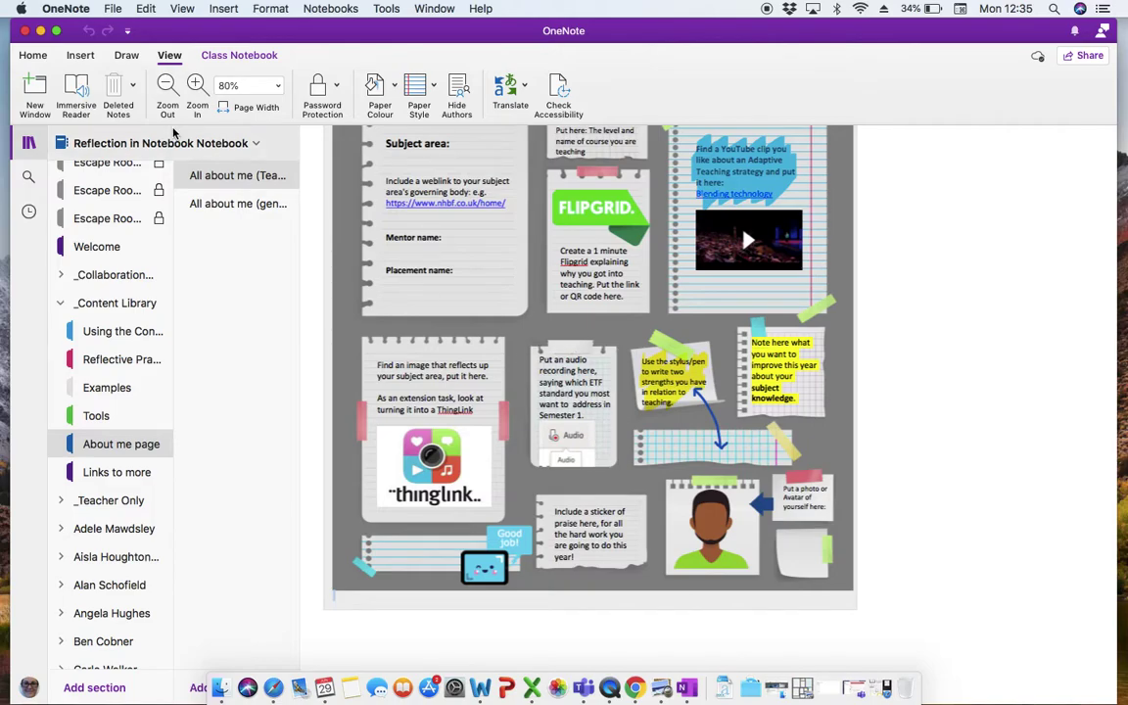
pyautogui.click(76, 57)
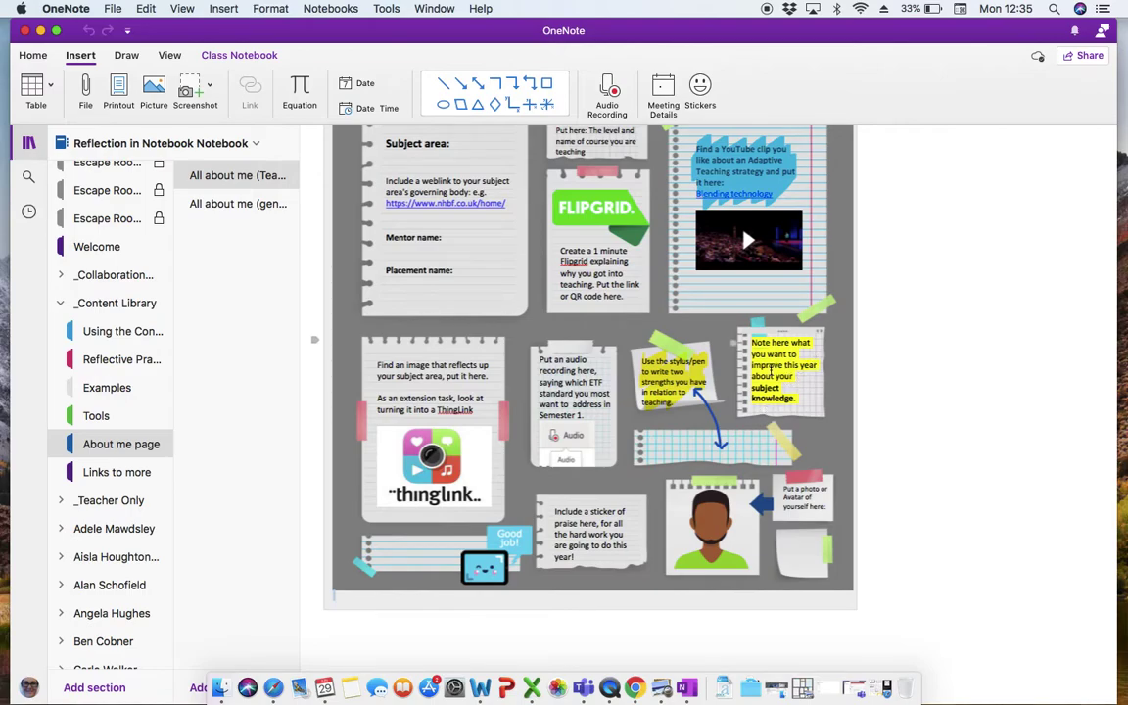
pyautogui.click(874, 350)
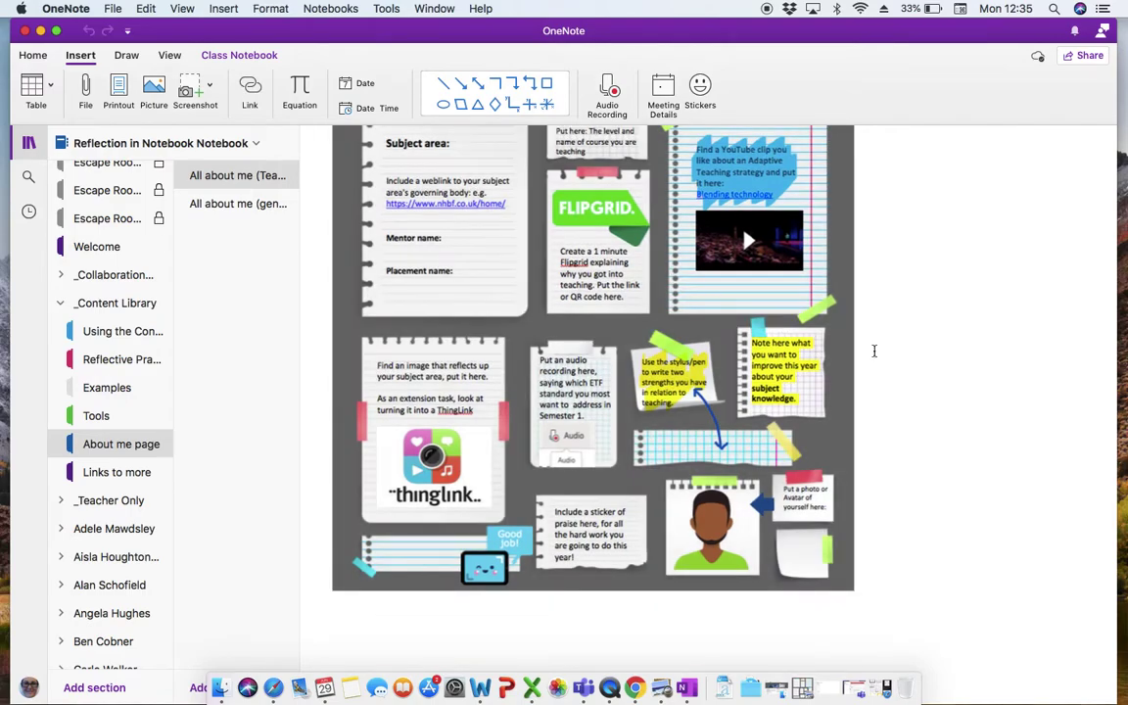
pyautogui.click(900, 332)
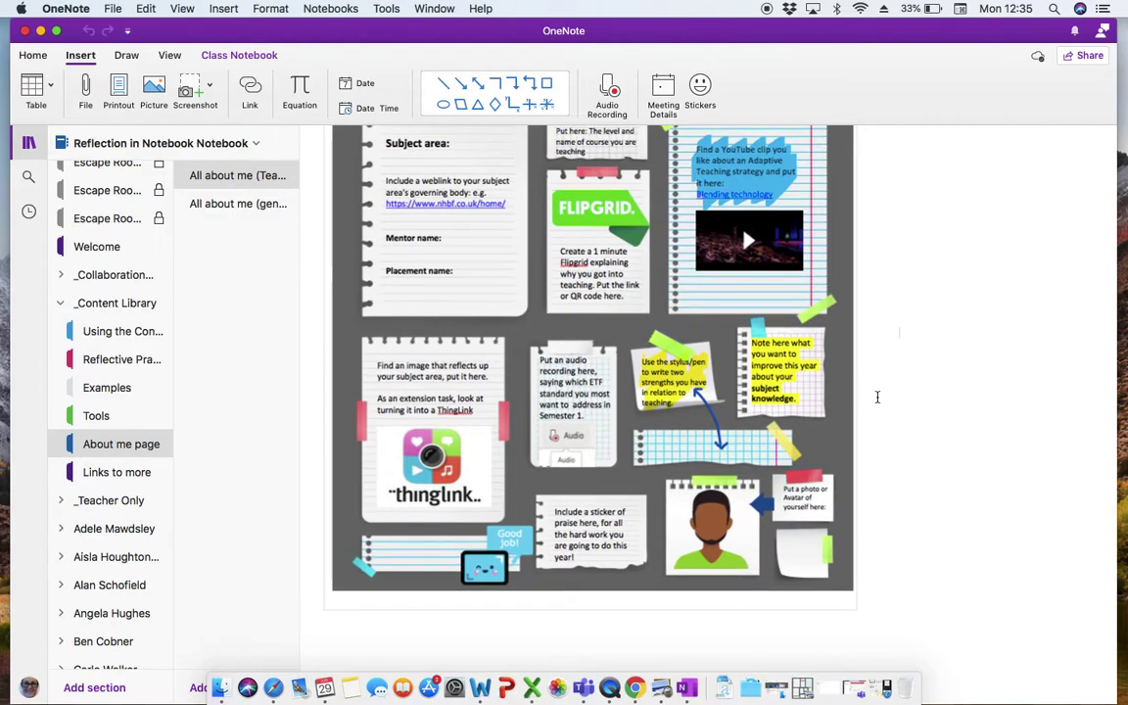
pyautogui.write('vjv')
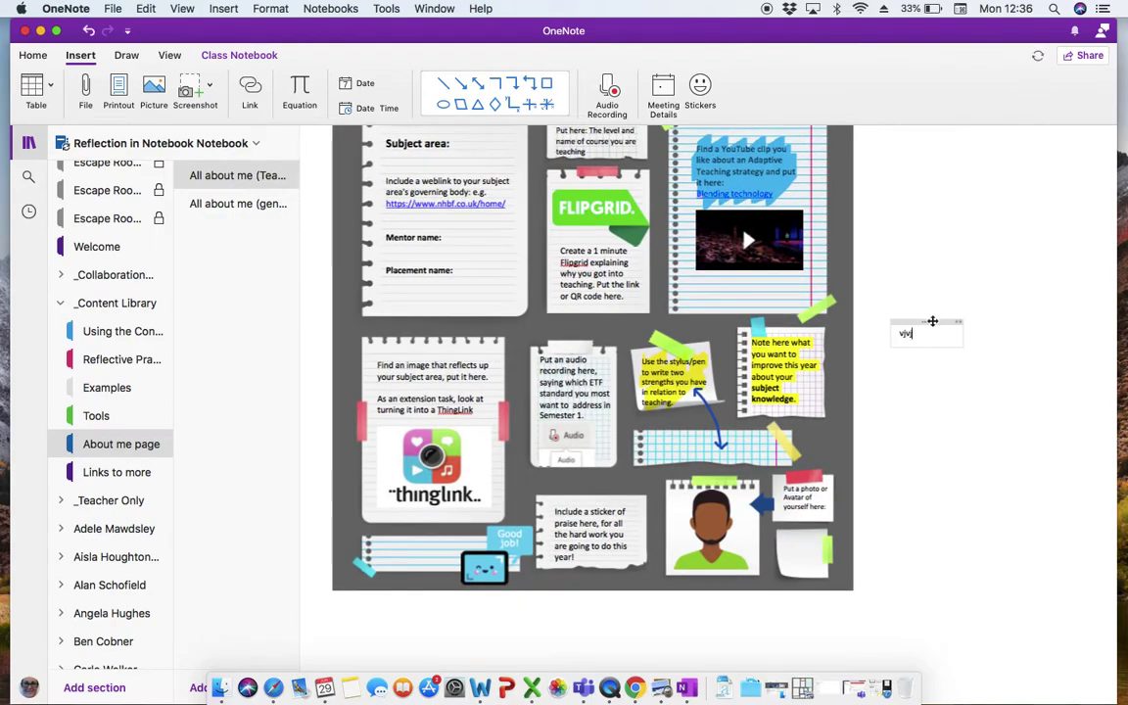
pyautogui.press('super+a')
pyautogui.press('BackSpace')
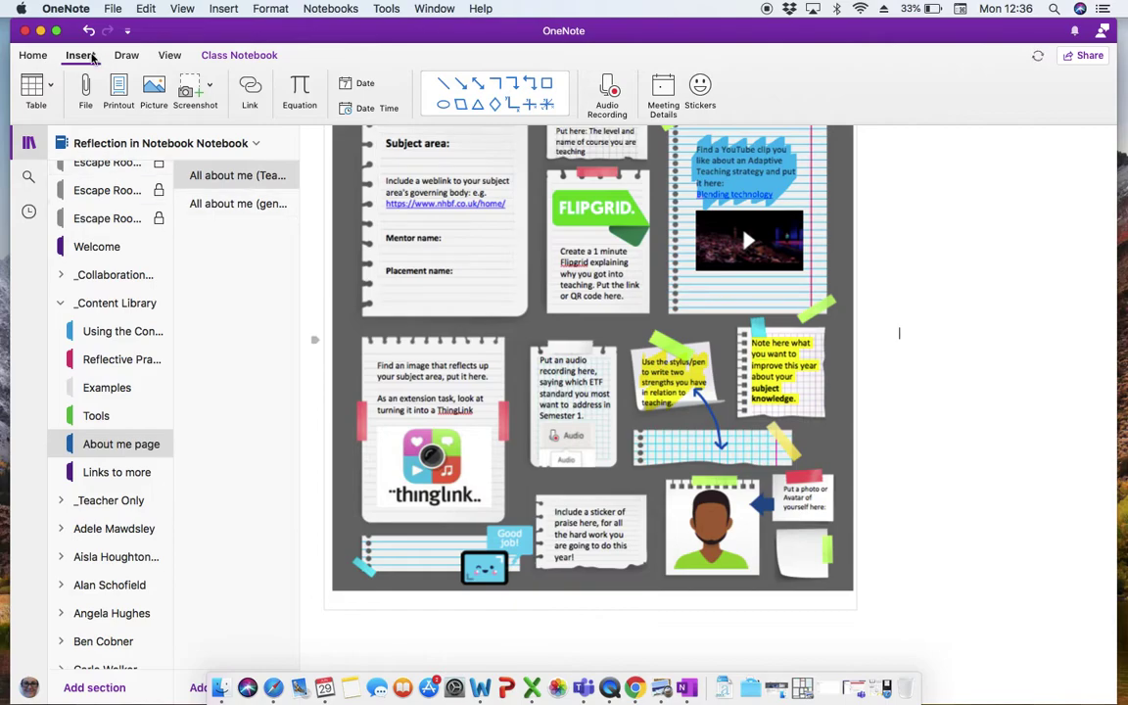
pyautogui.click(92, 58)
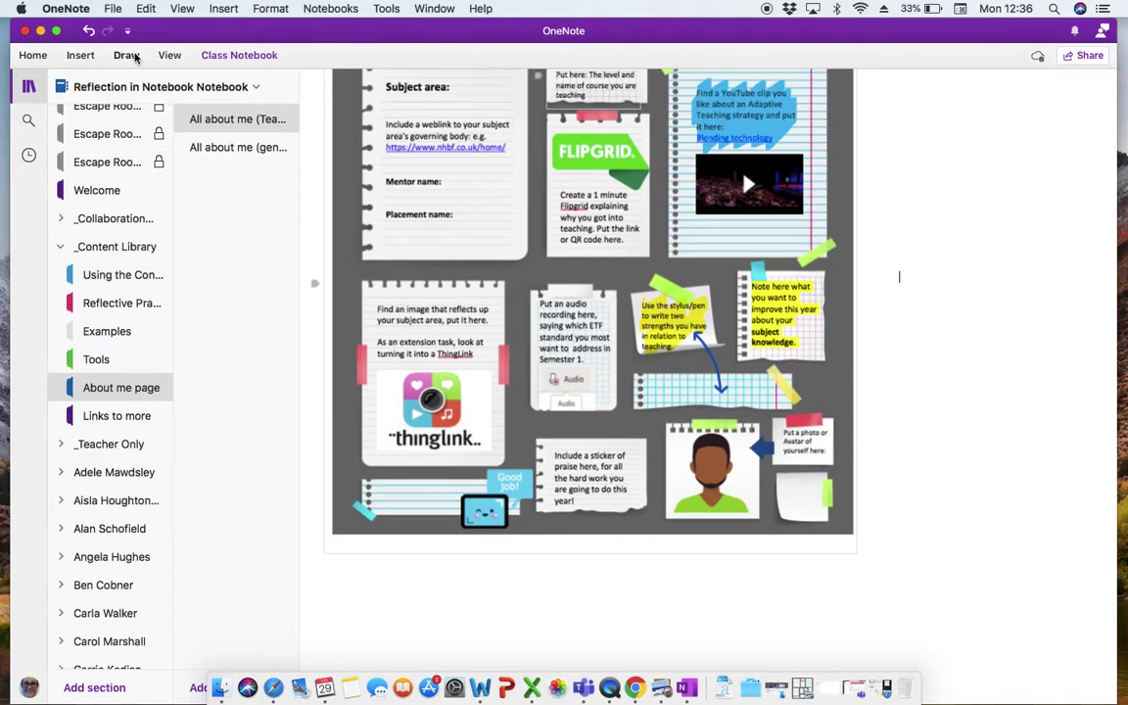
pyautogui.click(88, 56)
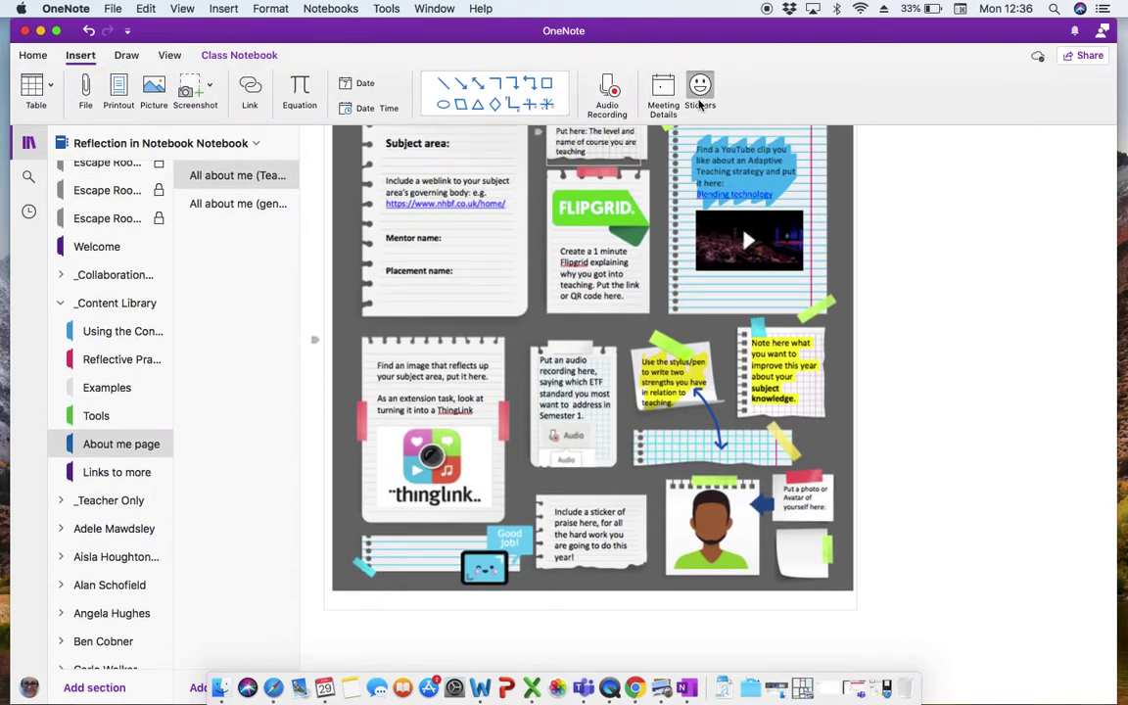
pyautogui.click(700, 88)
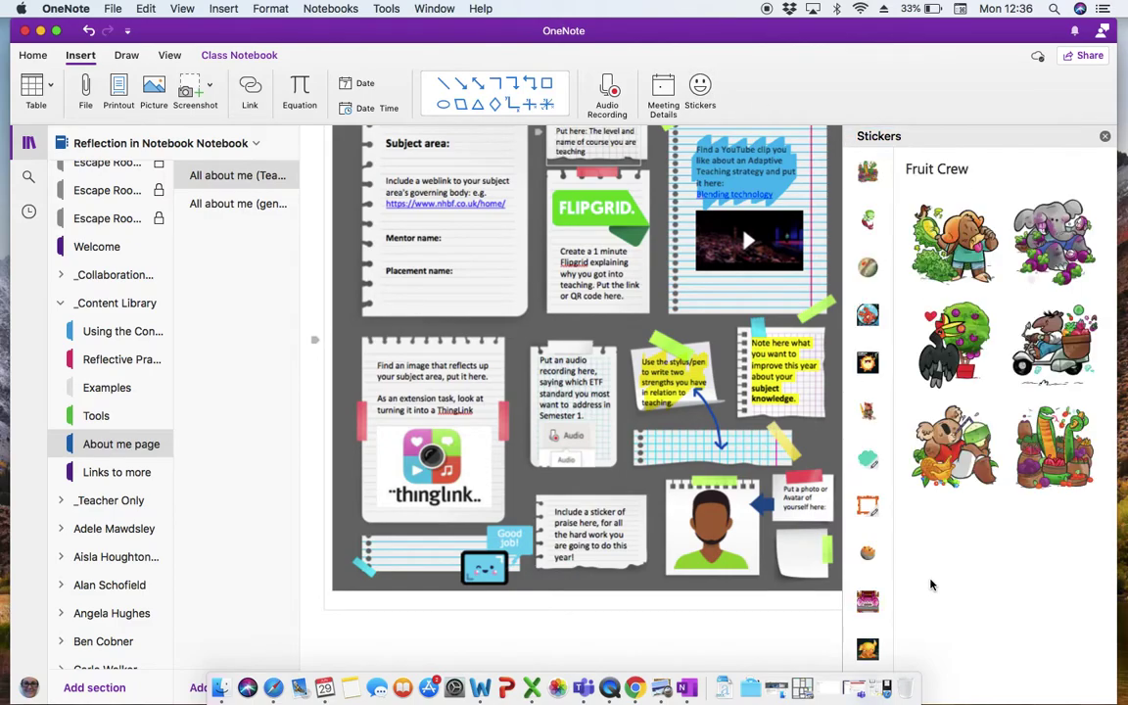
pyautogui.click(869, 462)
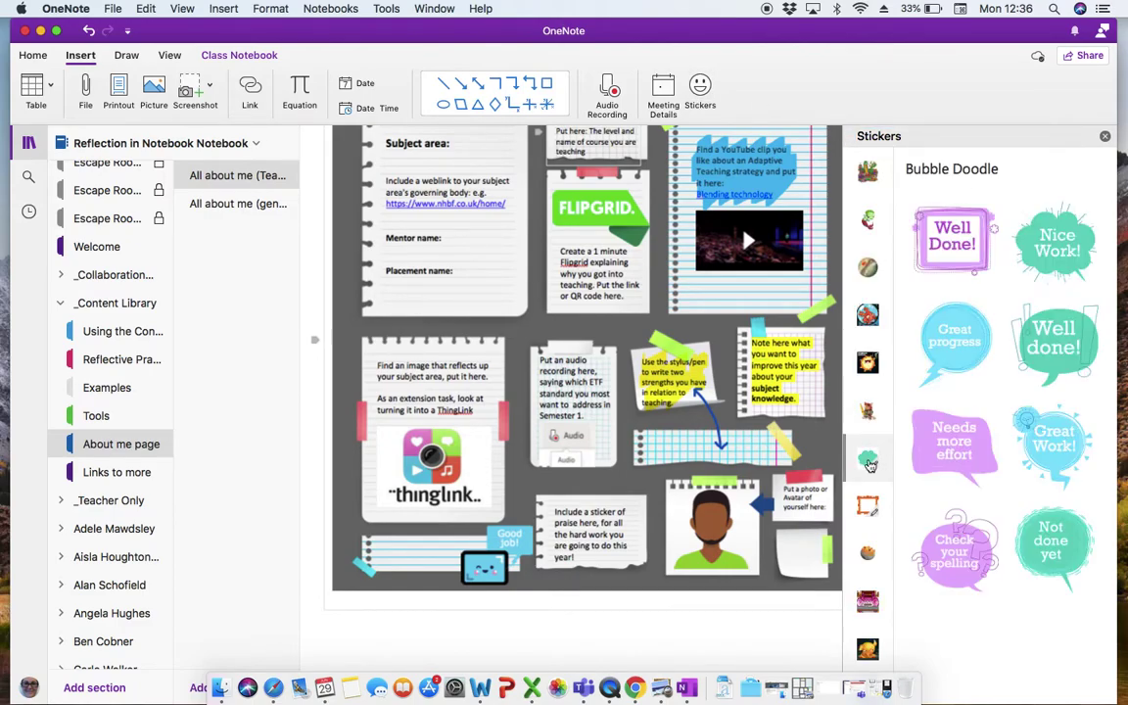
pyautogui.click(867, 505)
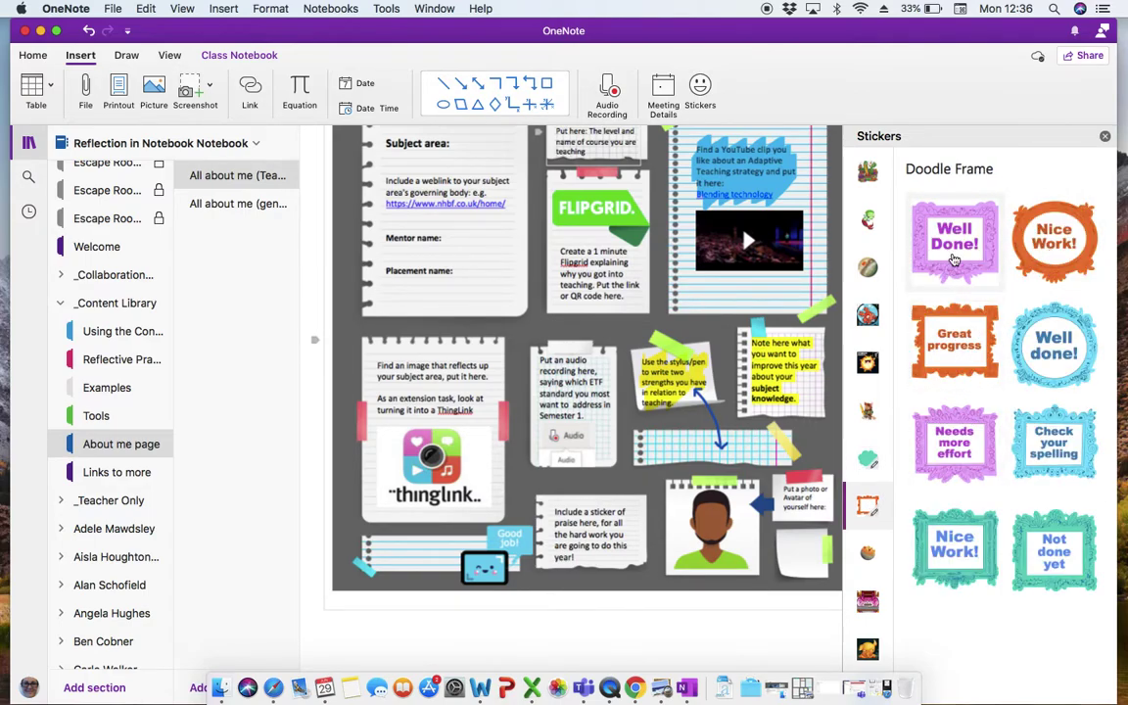
pyautogui.click(955, 259)
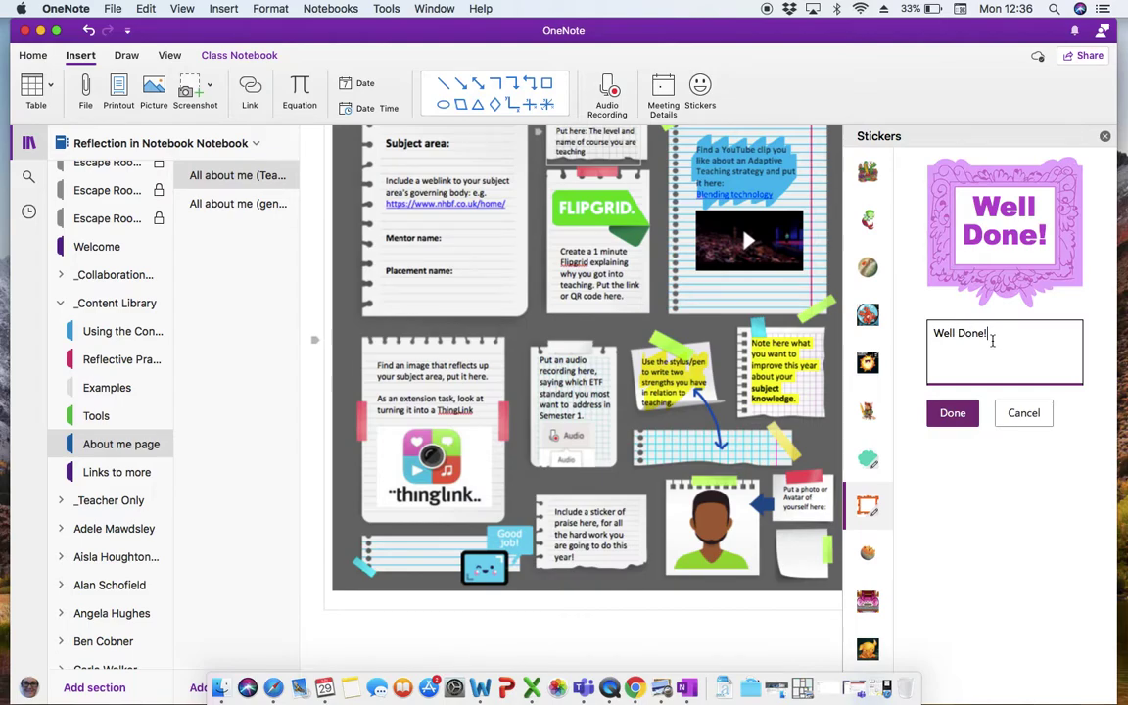
pyautogui.press('BackSpace')
pyautogui.write('for')
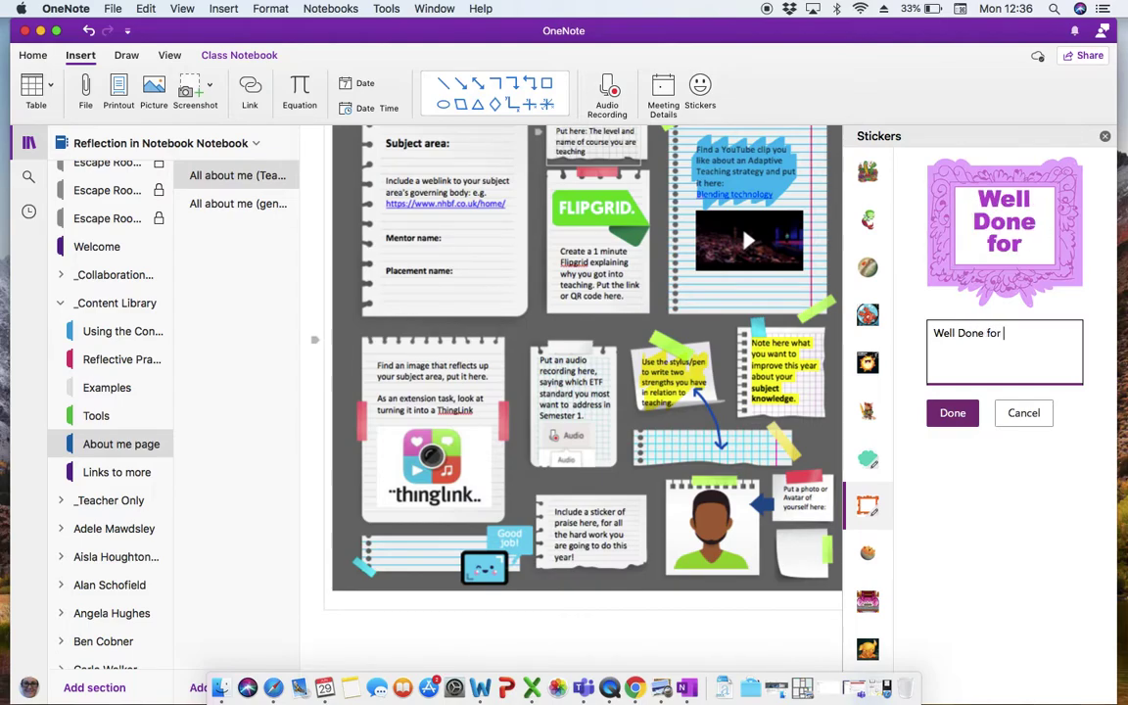
pyautogui.write(' ...')
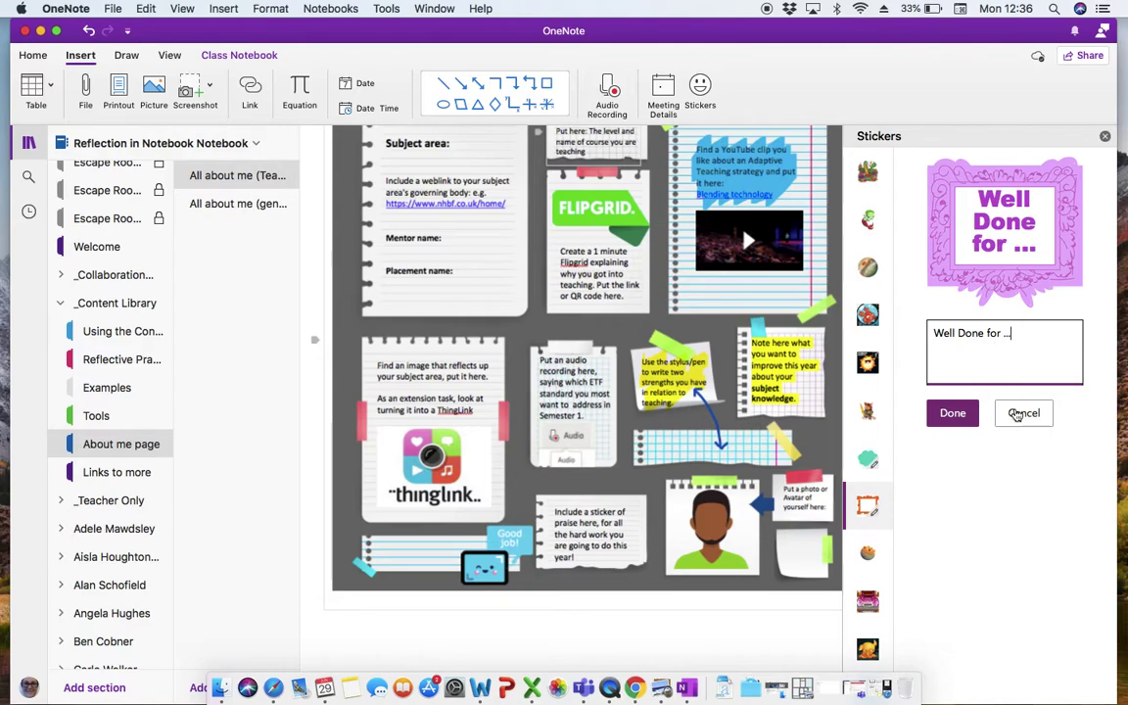
pyautogui.click(1020, 417)
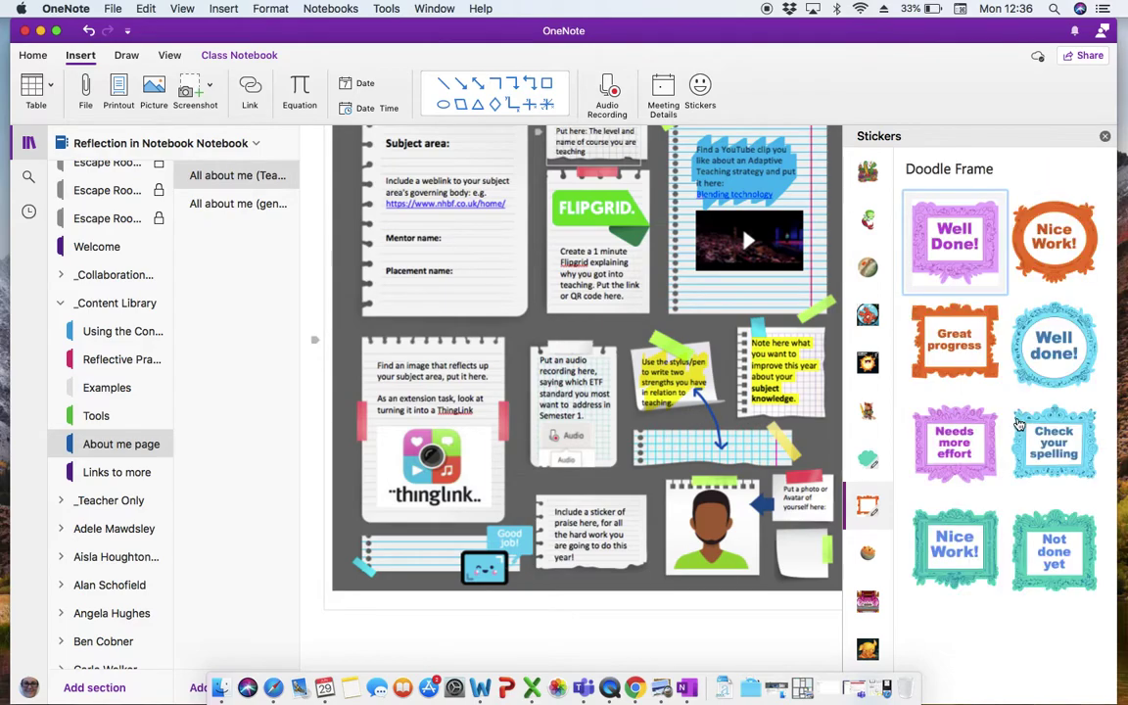
pyautogui.click(1104, 136)
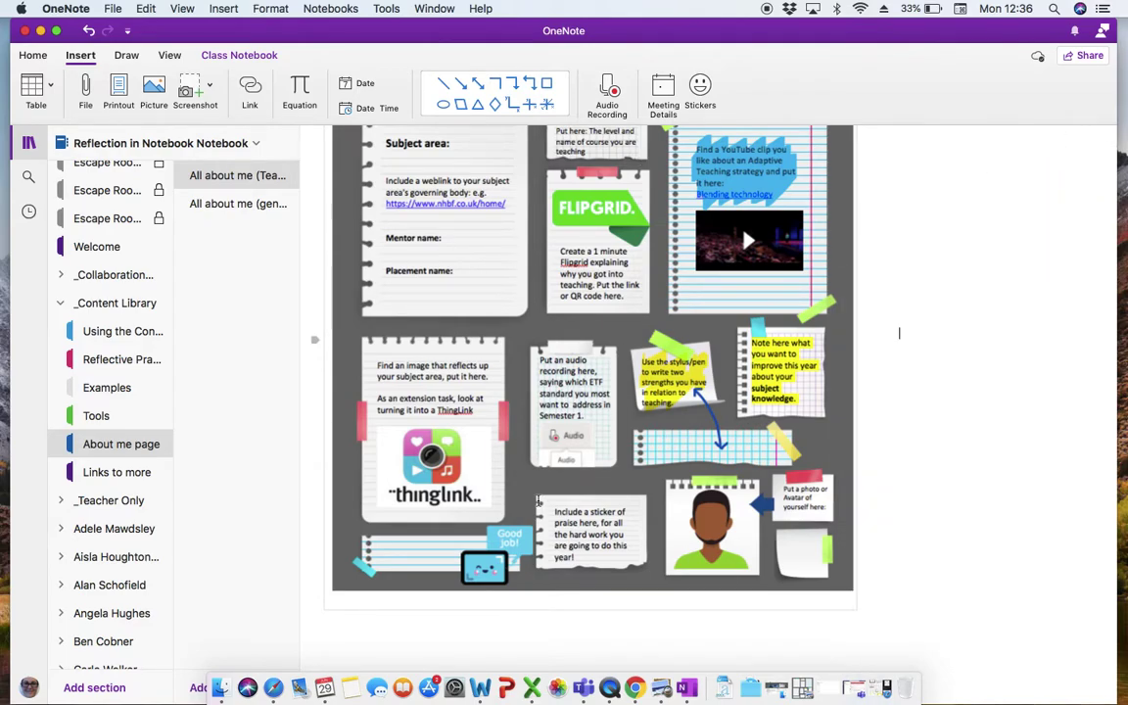
pyautogui.scroll(5, 538, 501)
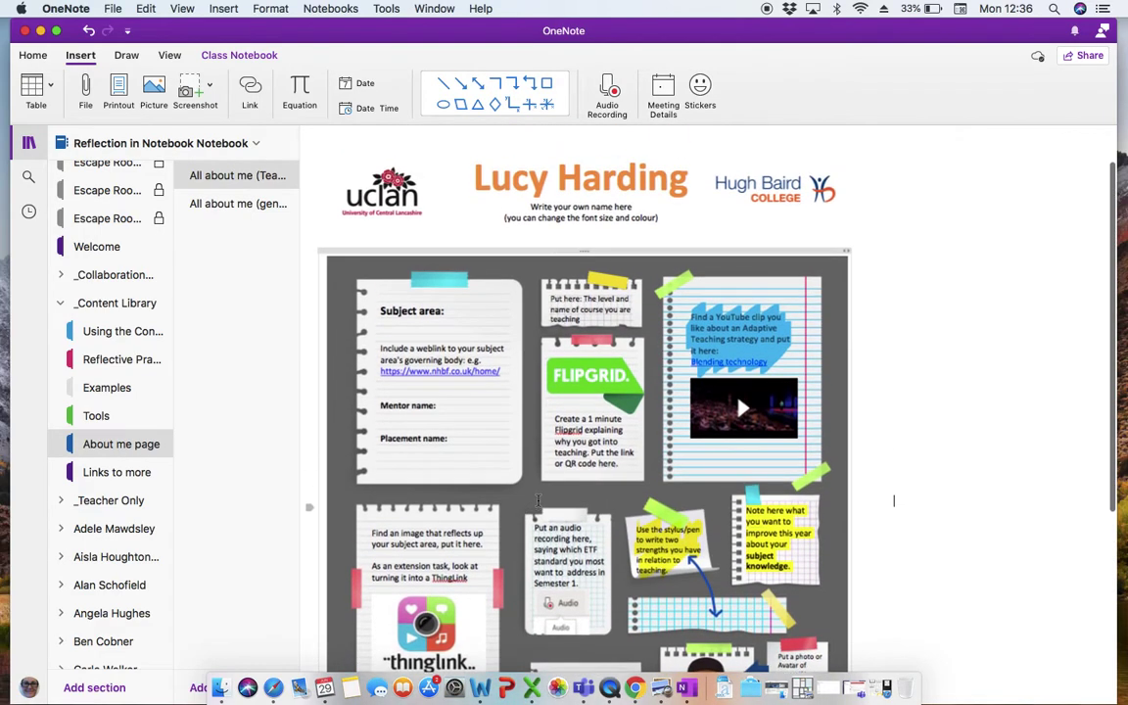
pyautogui.scroll(-2, 537, 501)
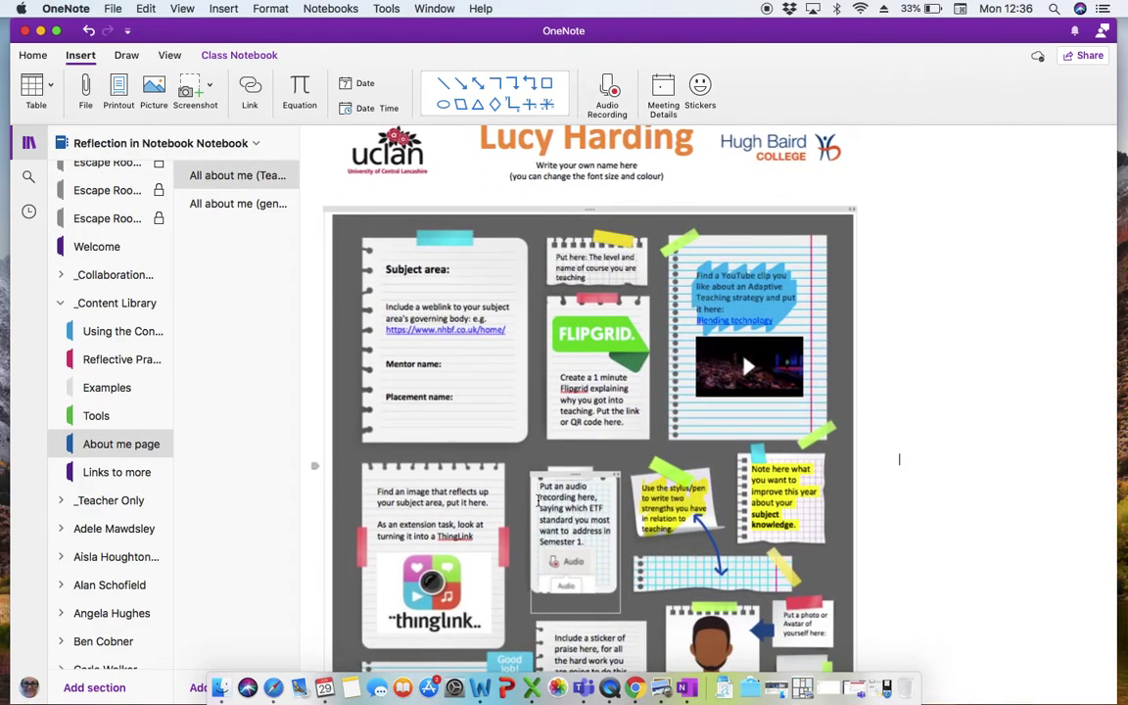
pyautogui.scroll(-4, 537, 501)
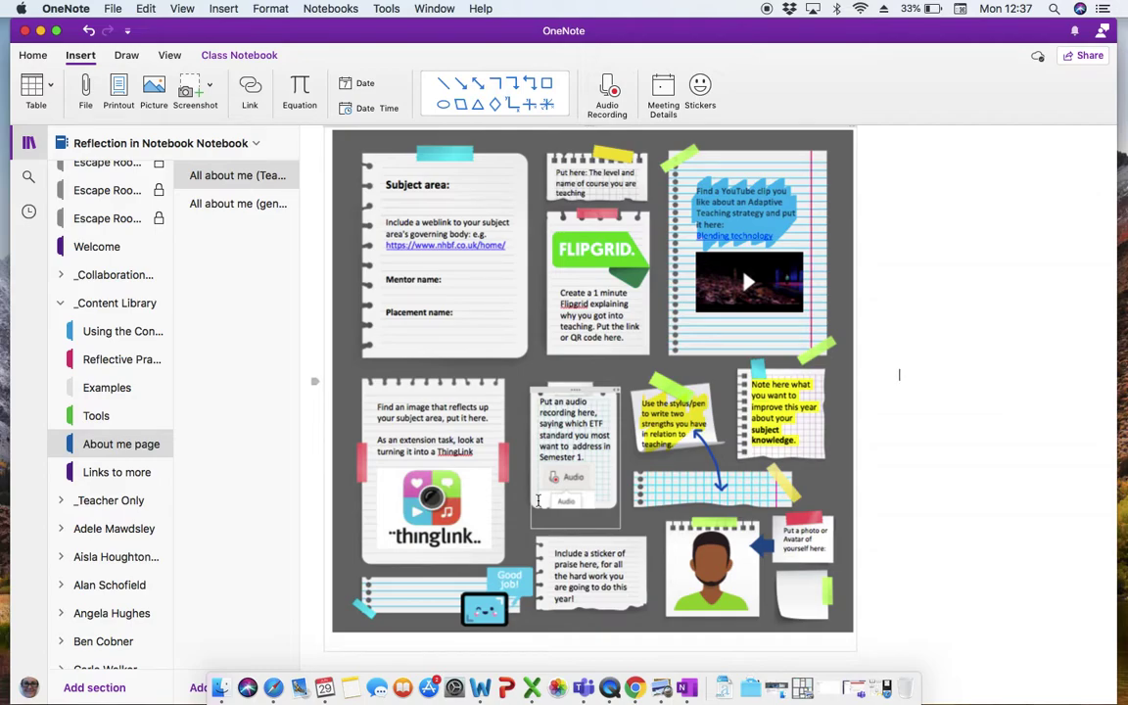
pyautogui.scroll(3, 537, 501)
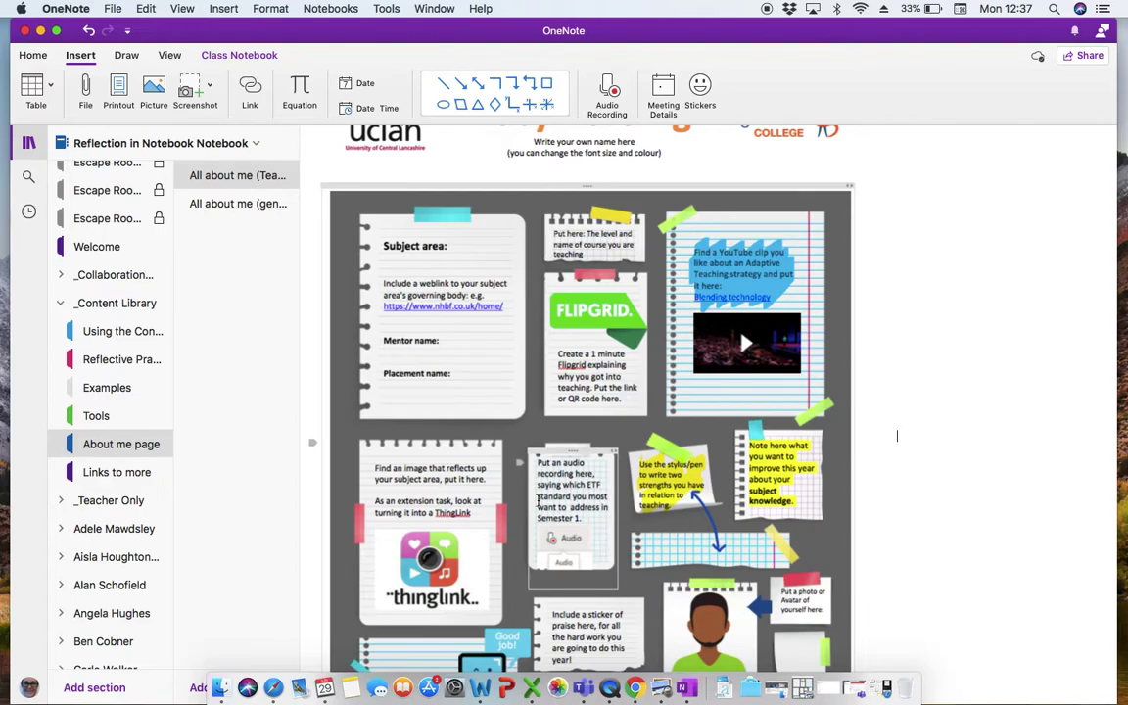
pyautogui.scroll(3, 538, 501)
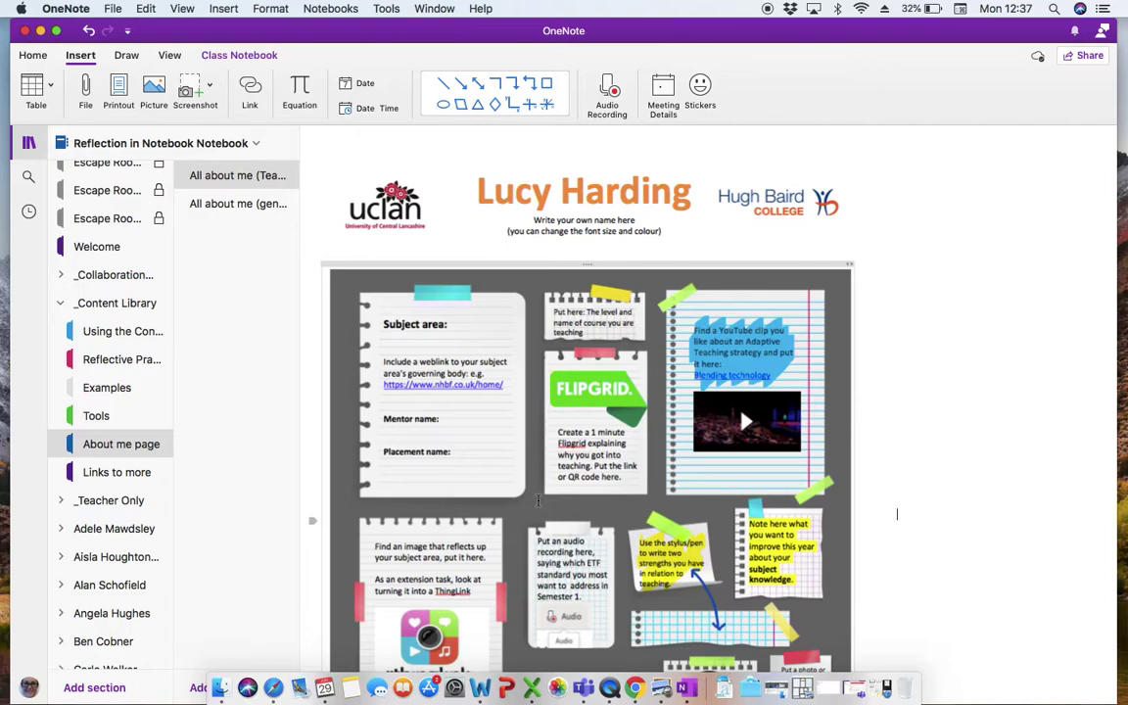
pyautogui.scroll(-3, 538, 501)
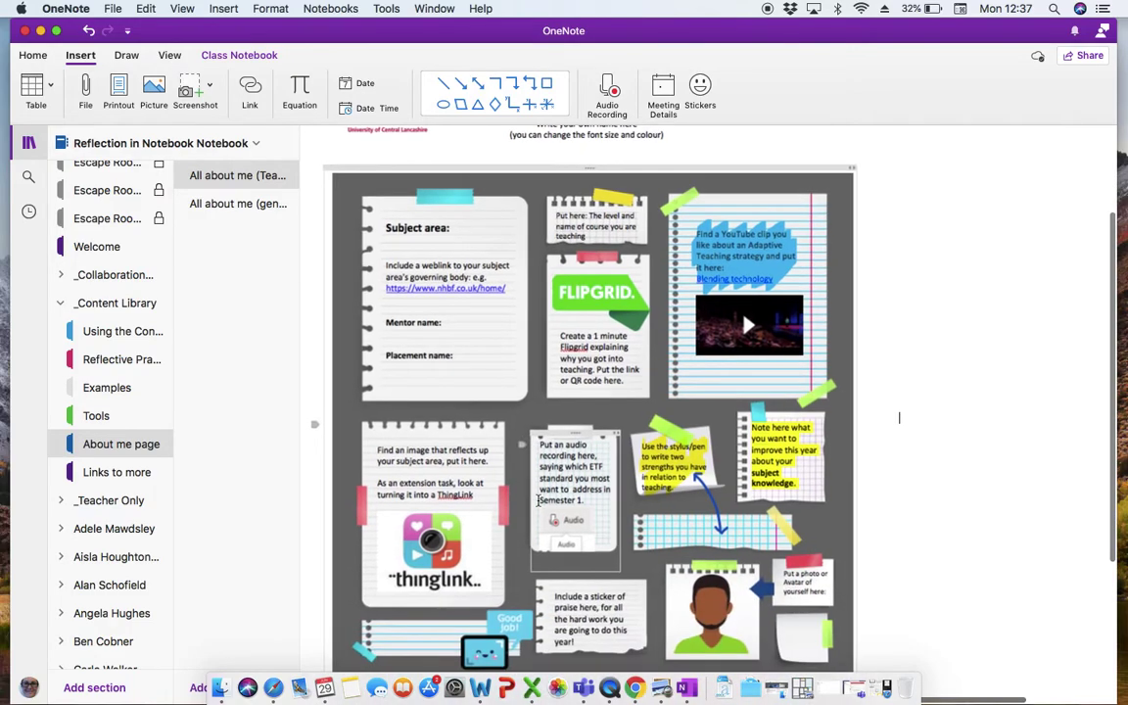